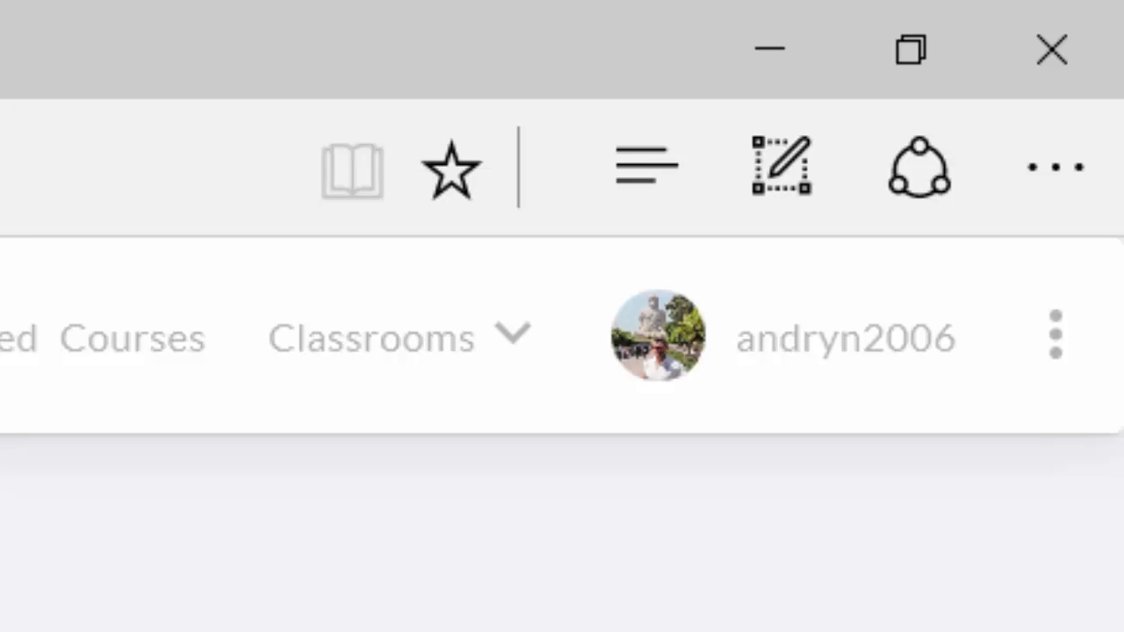
Step: From the profile page, create a new course titled "OER Mathematics Textbook" in the K-12 category
left_click(785, 364)
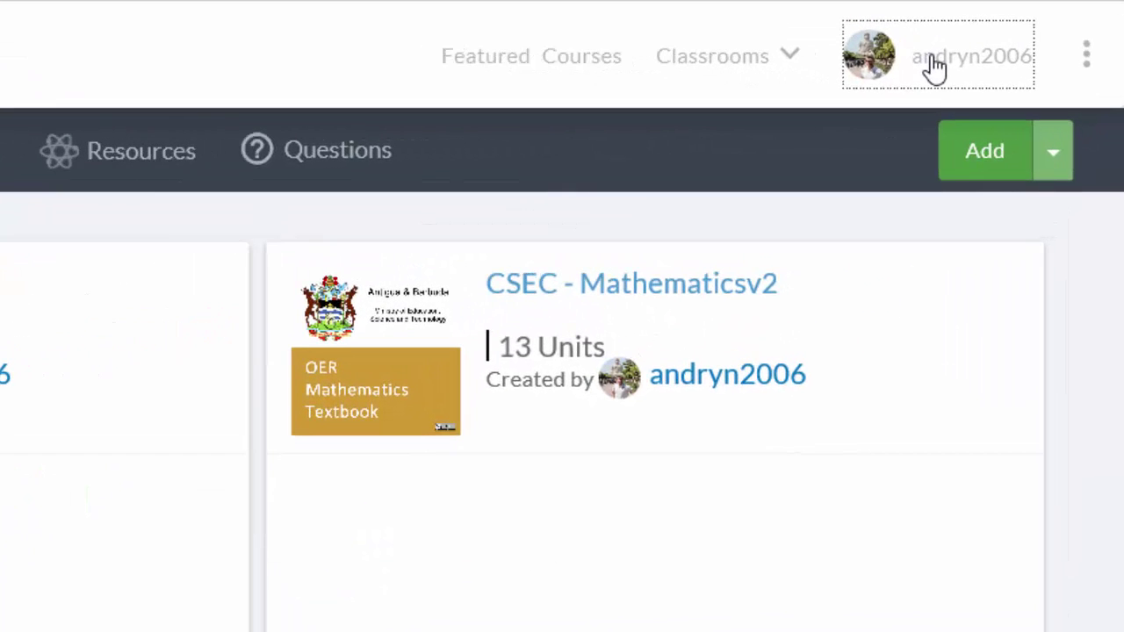
left_click(1053, 161)
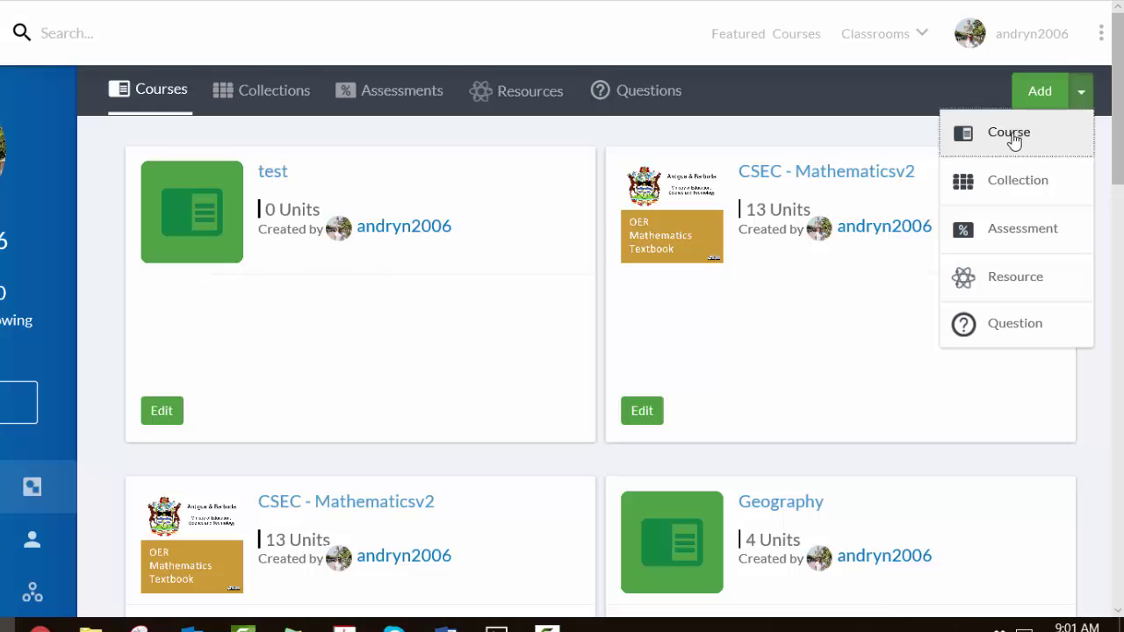
left_click(1012, 136)
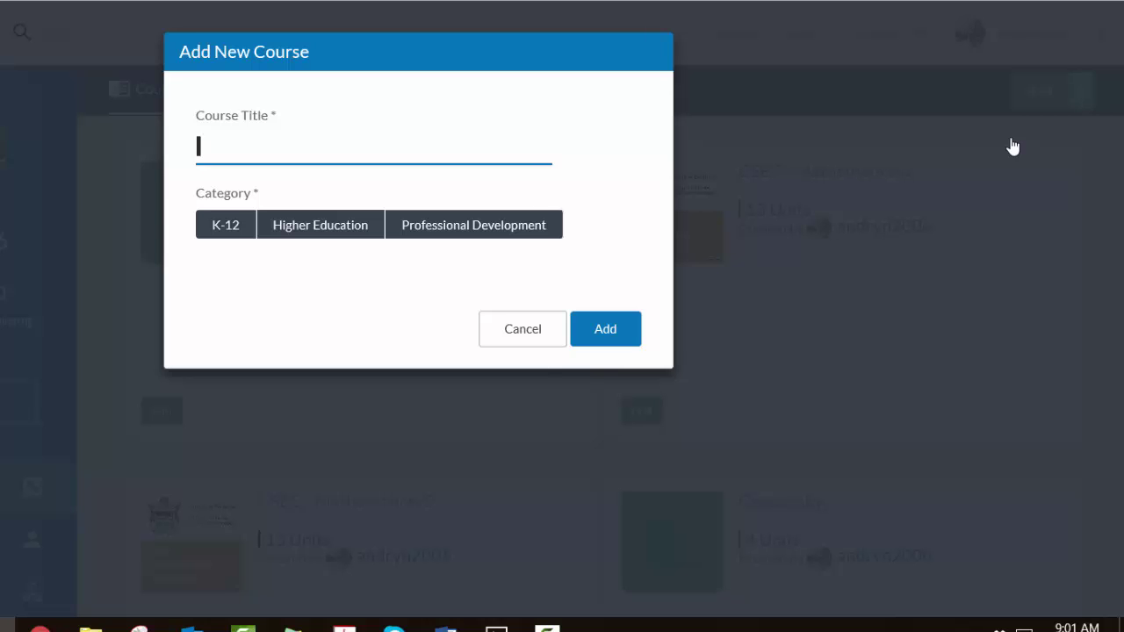
type("OER M")
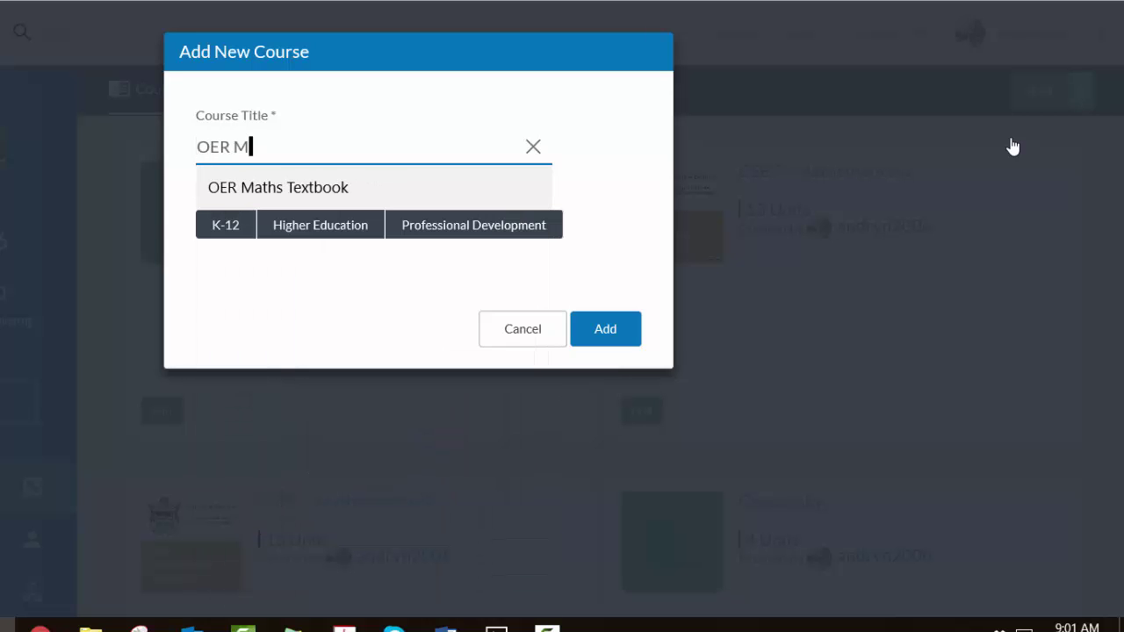
type("athematics")
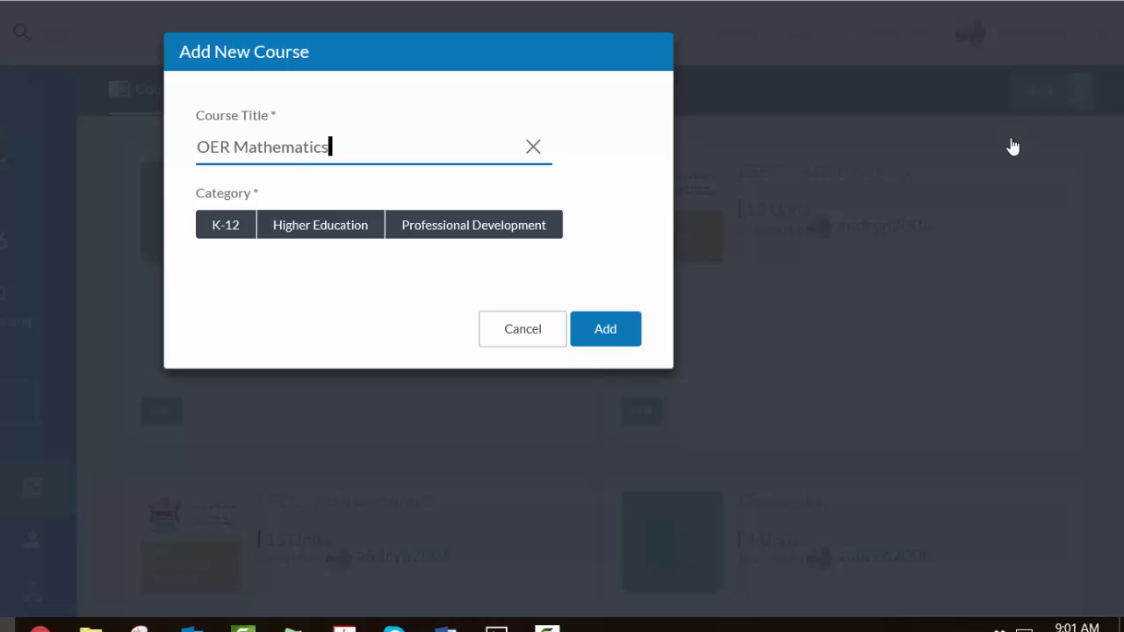
type(" Textbook")
left_click(227, 230)
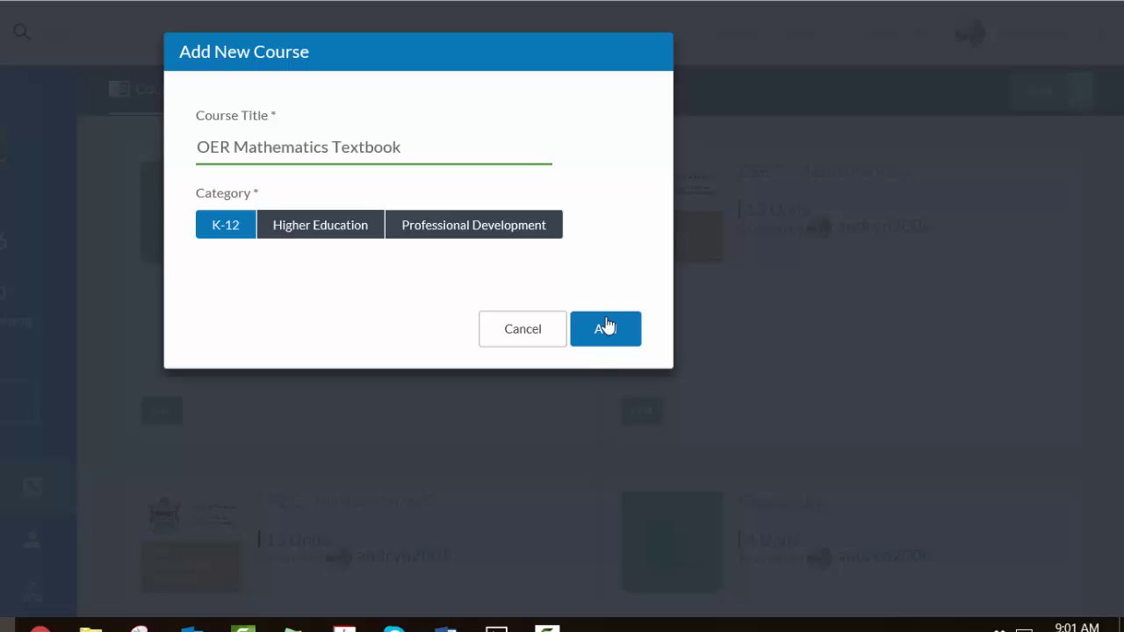
left_click(603, 332)
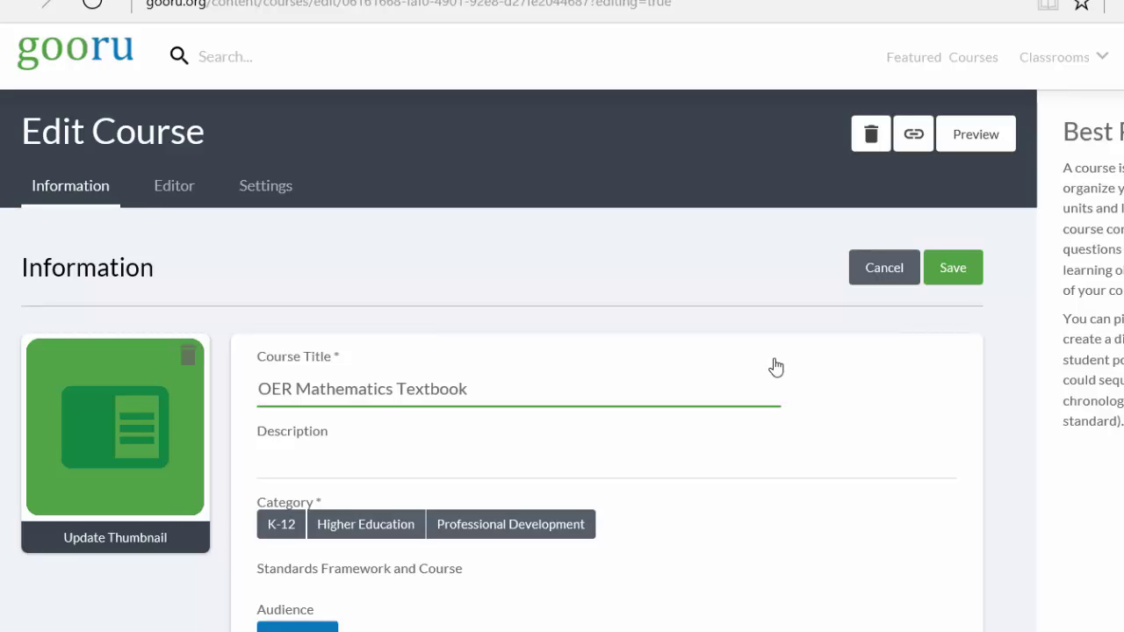
Step: Add Unit 1 named "Computation" to the course and save it
scroll(724, 355, "down", 1)
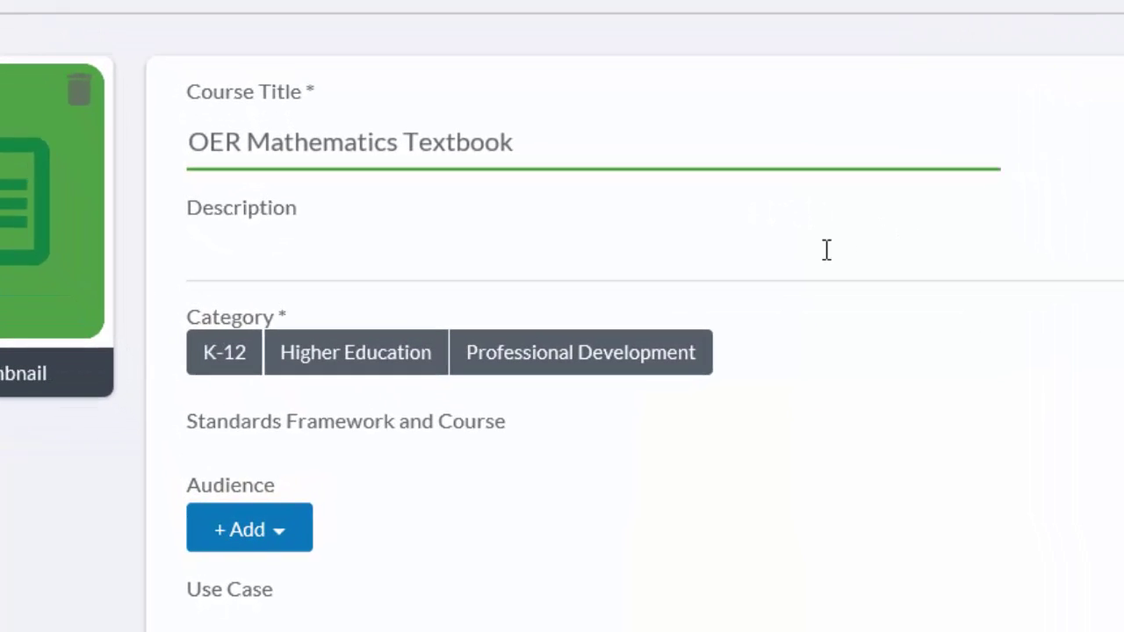
left_click(369, 256)
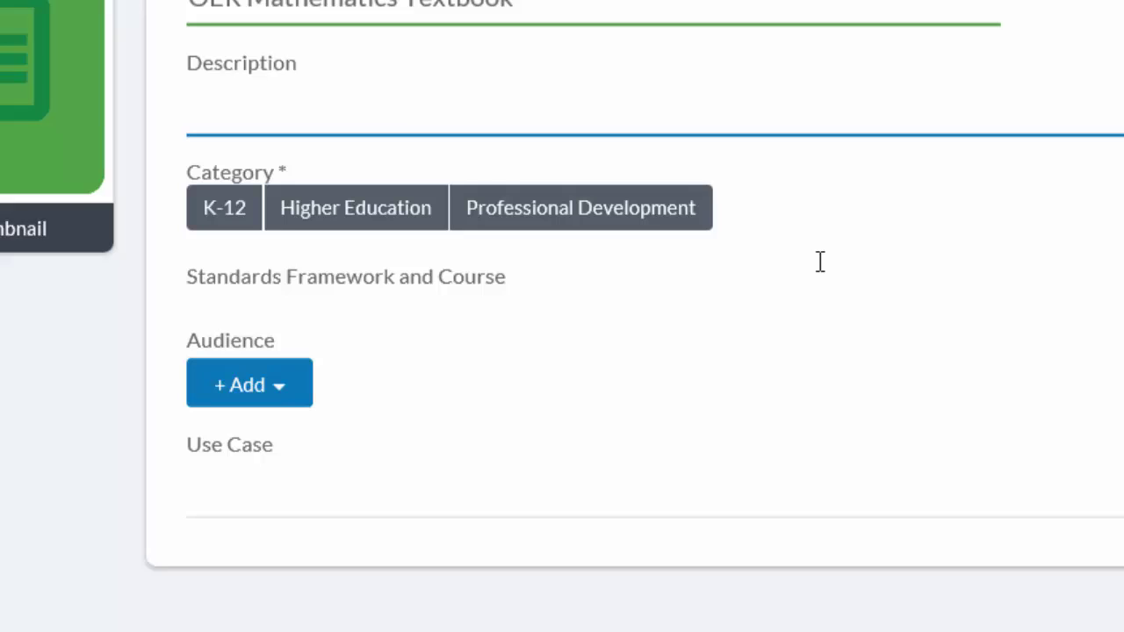
scroll(820, 262, "down", 5)
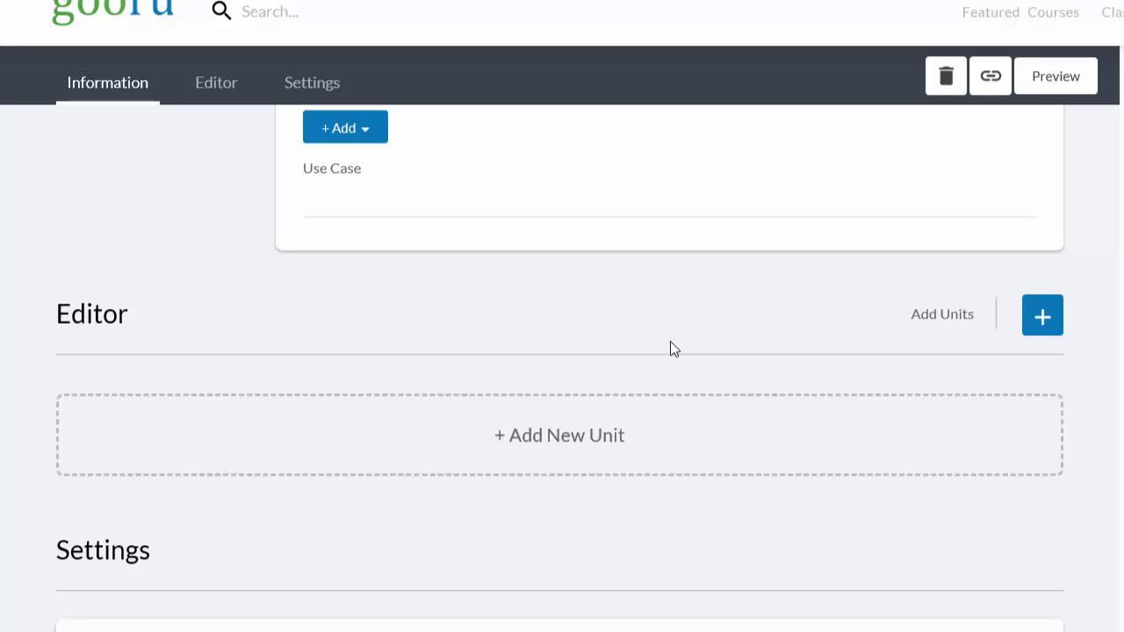
left_click(1044, 322)
left_click(209, 419)
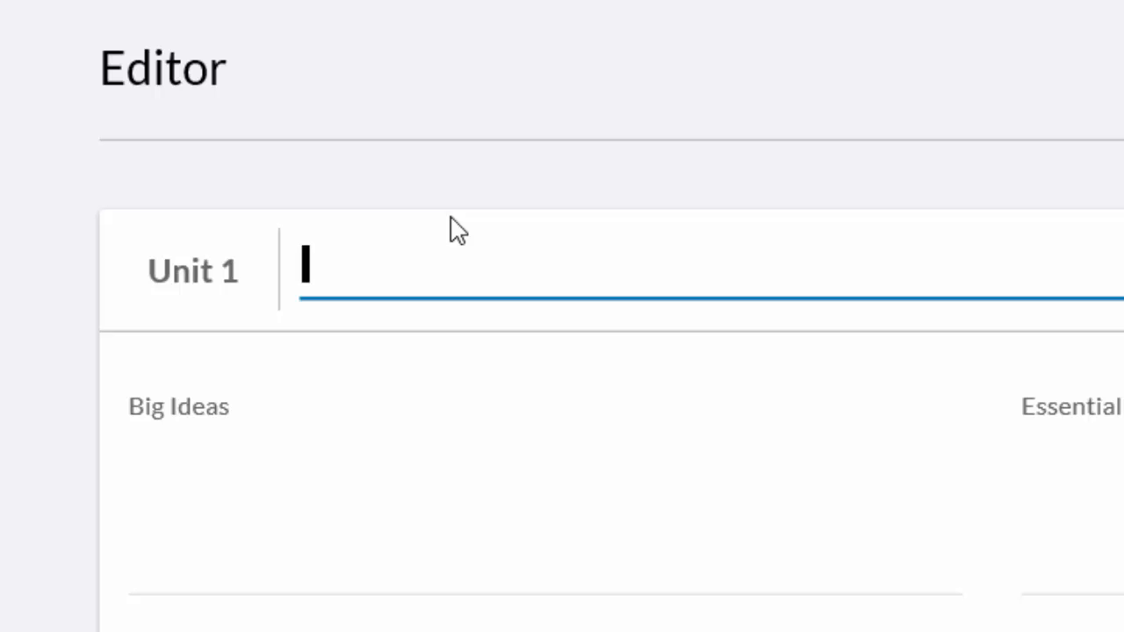
type("Comput")
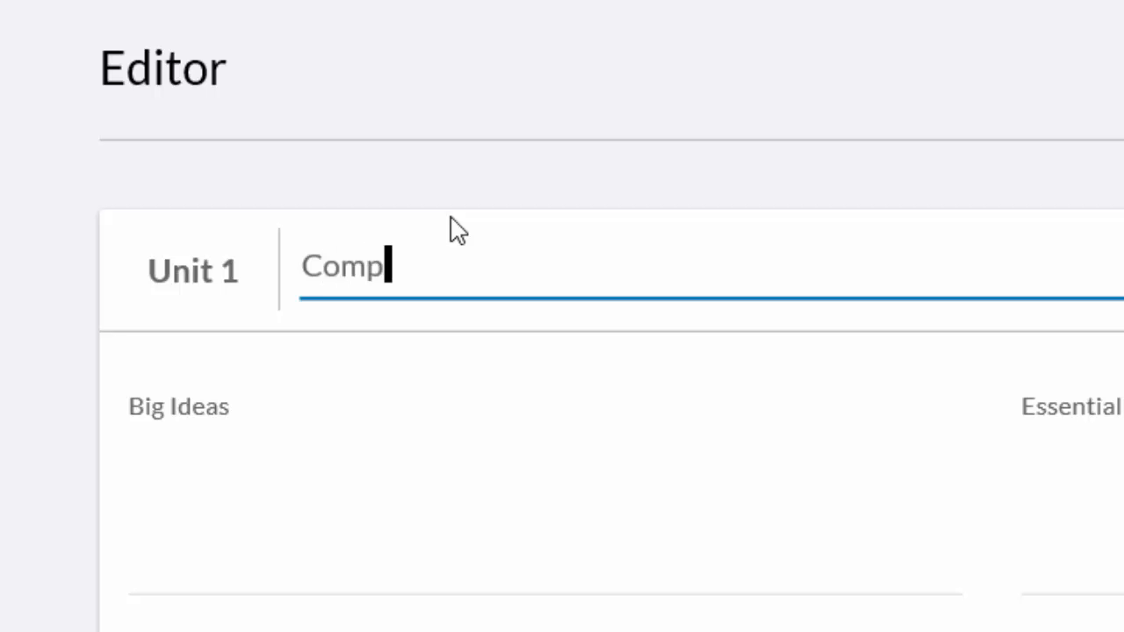
type("ation")
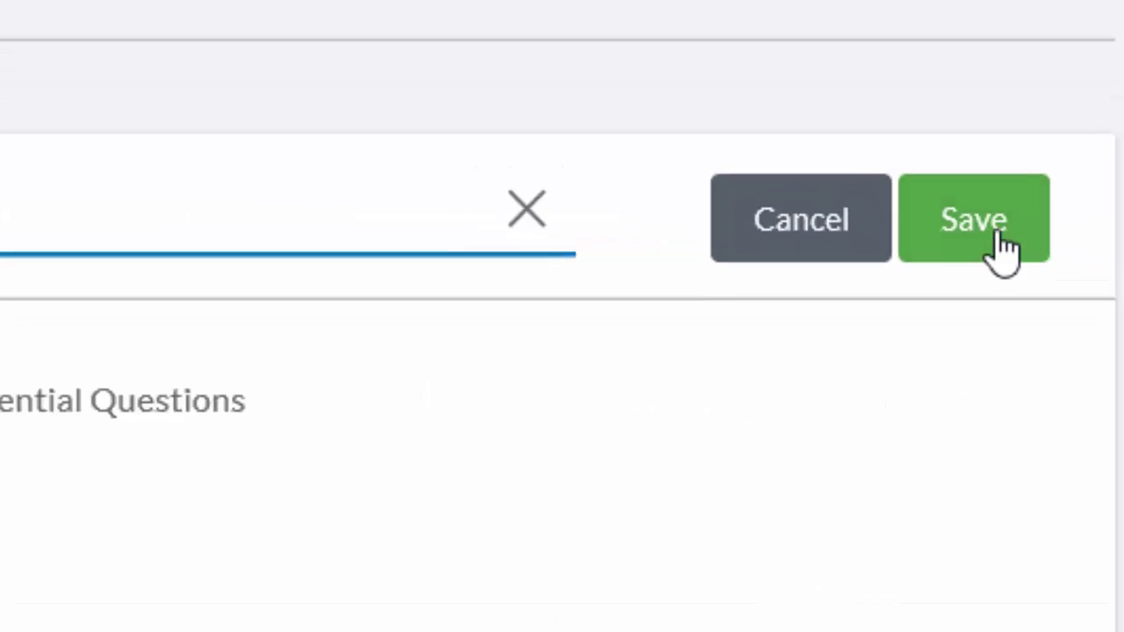
left_click(984, 224)
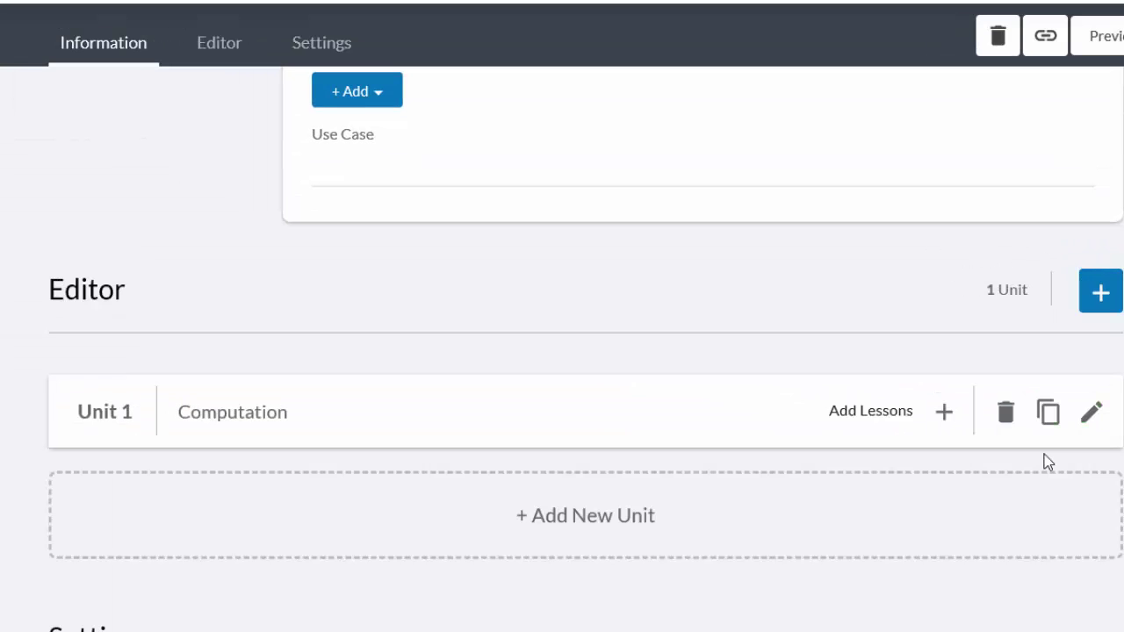
Step: Add Unit 2 named "Number Theory" below the Computation unit and save it
left_click(630, 520)
left_click(379, 518)
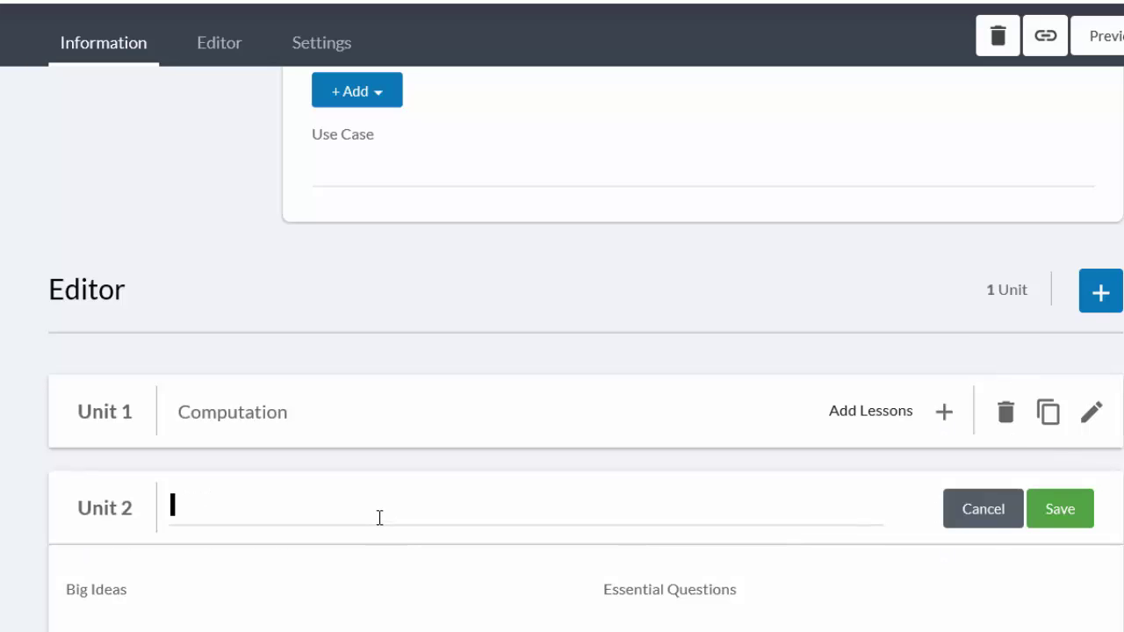
type("Number")
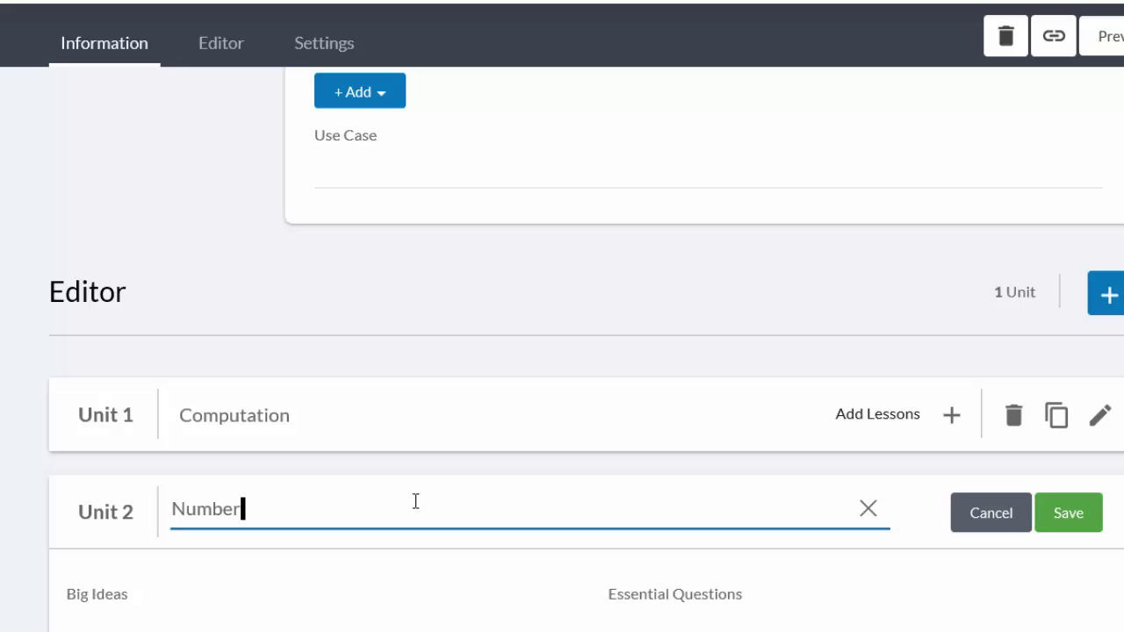
type(" Theory")
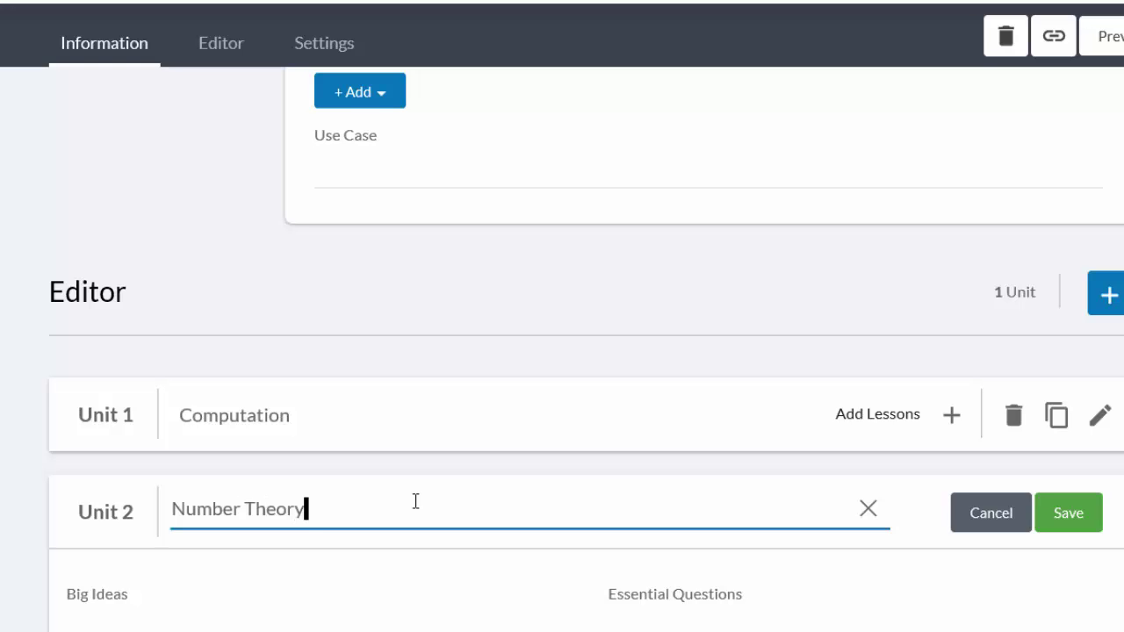
left_click(1071, 516)
Step: Add Unit 3 named "Consumer Arithmetic" below the Number Theory unit and save it
scroll(602, 456, "down", 3)
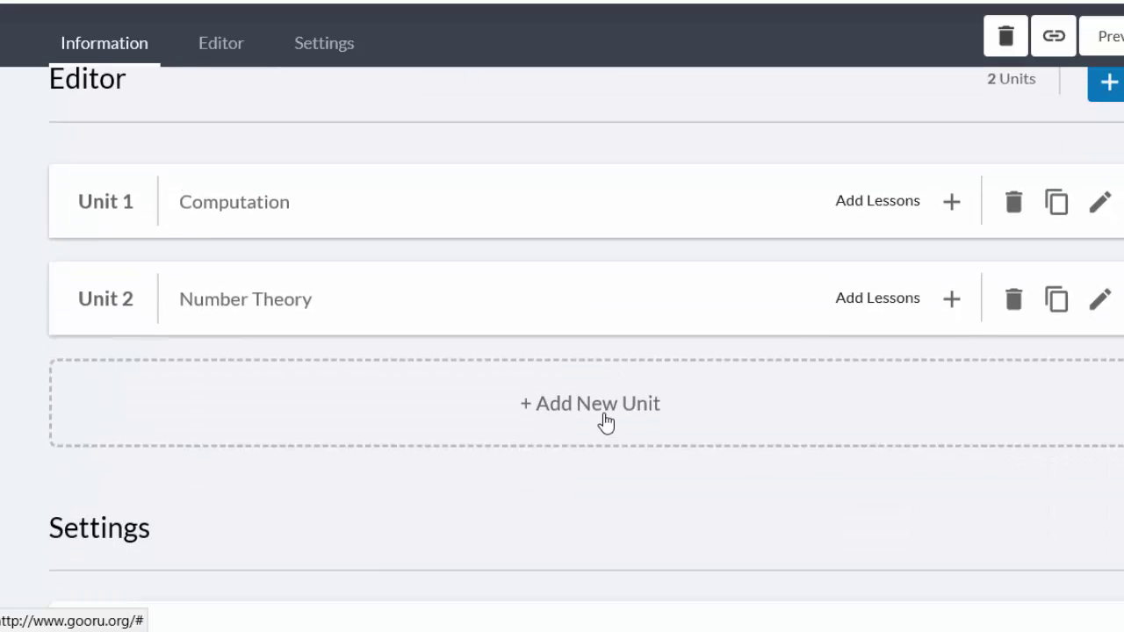
left_click(594, 419)
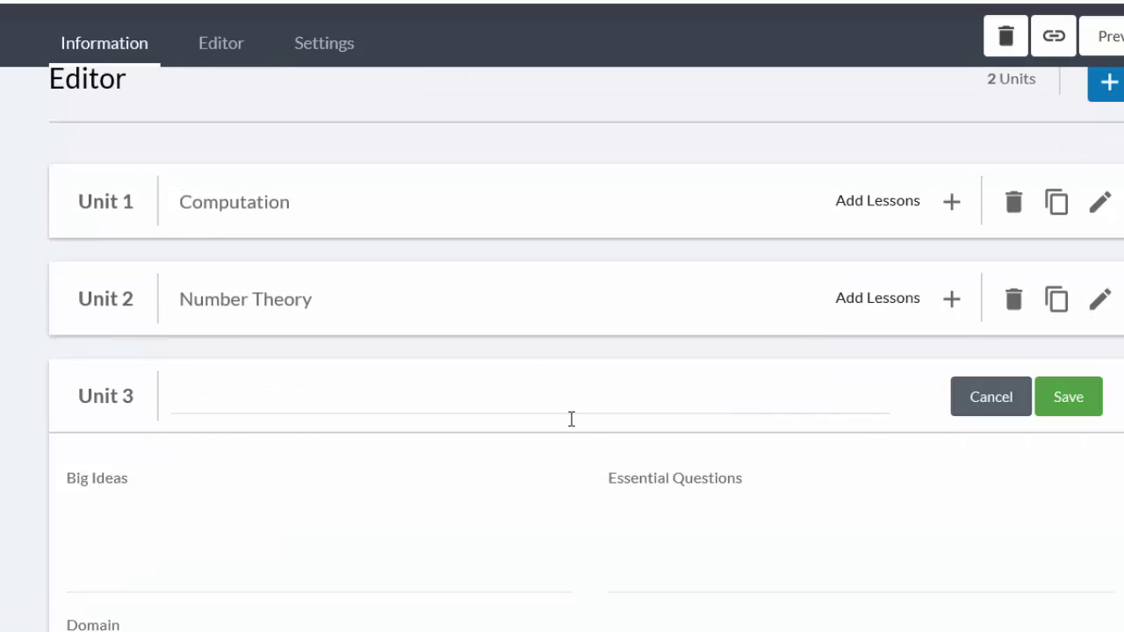
left_click(275, 400)
type("Con")
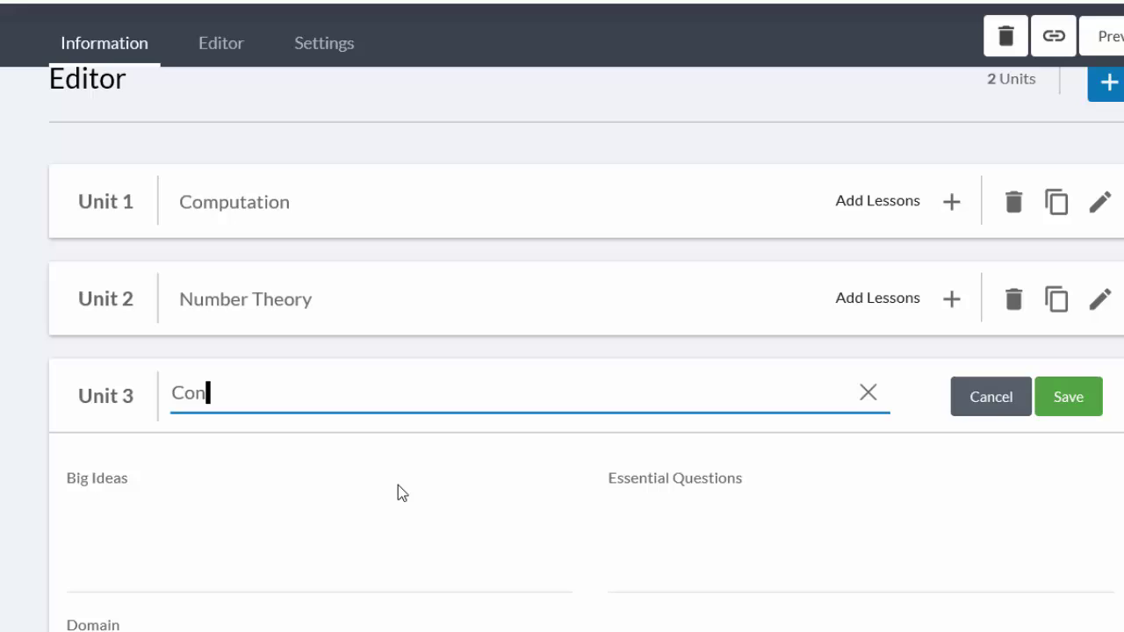
type("sumer Ar")
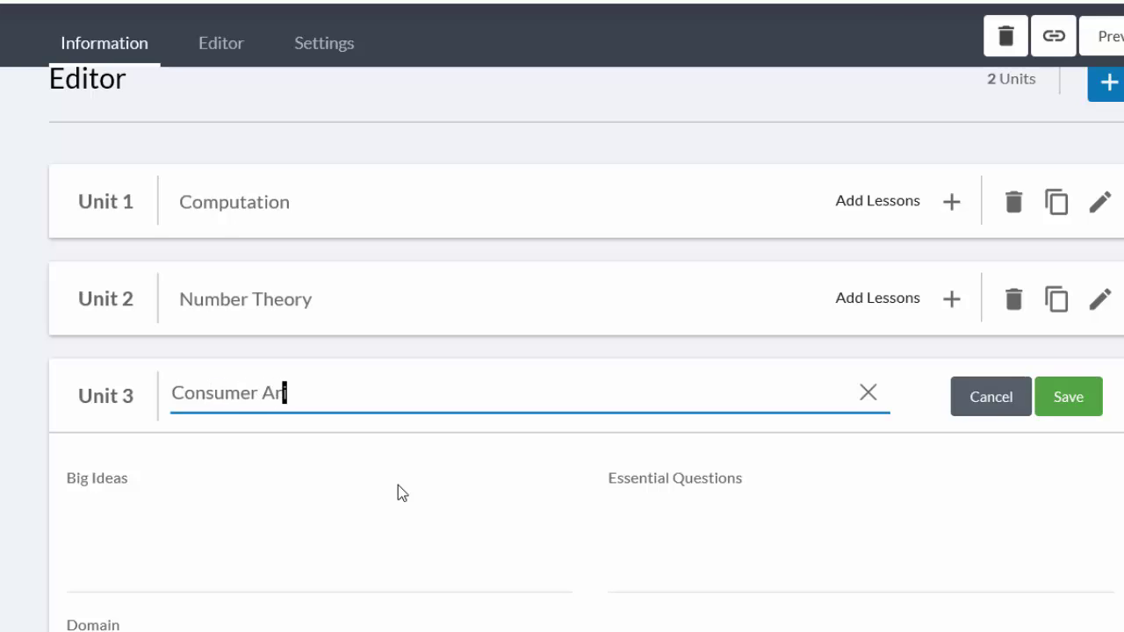
type("ithmetic")
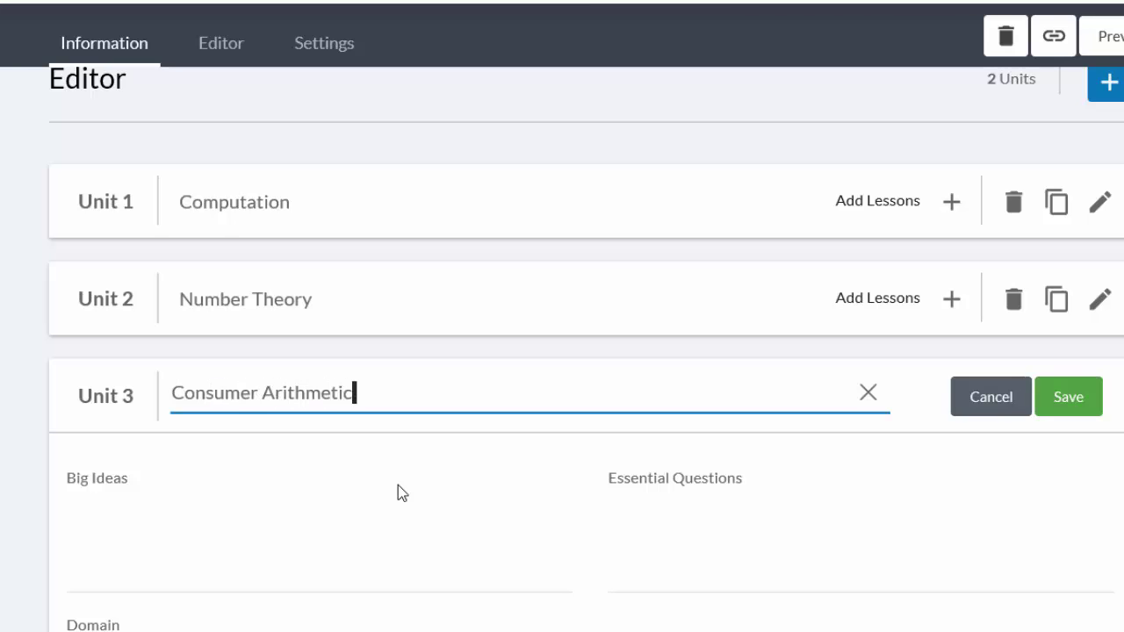
left_click(1071, 406)
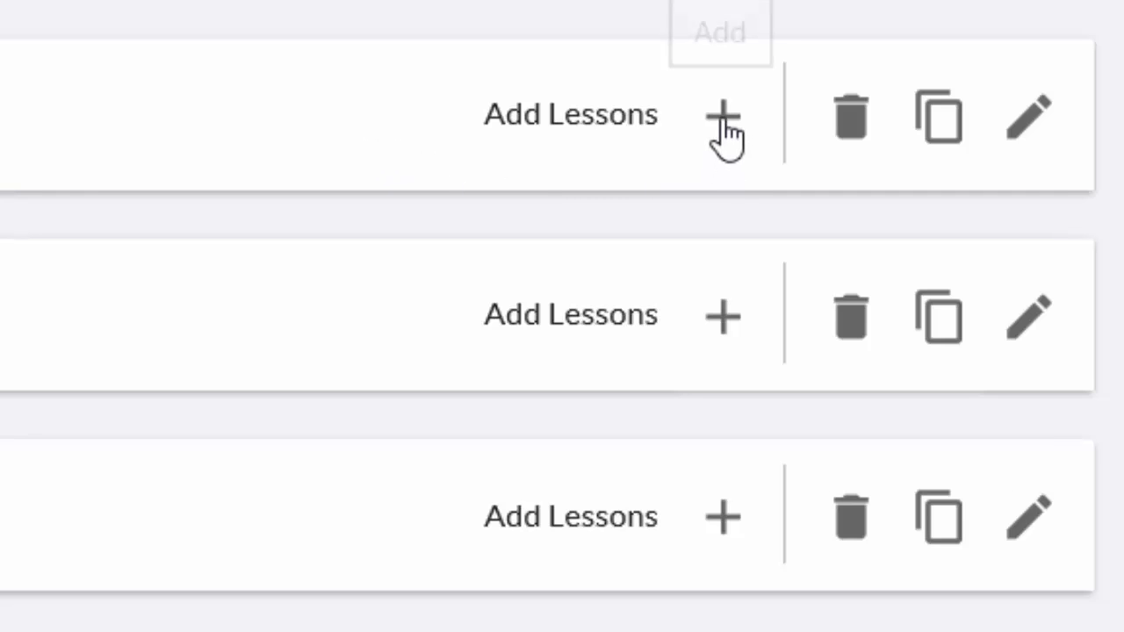
Step: Start a lesson in the Computation unit and title it "Specific Objective 1"
left_click(842, 185)
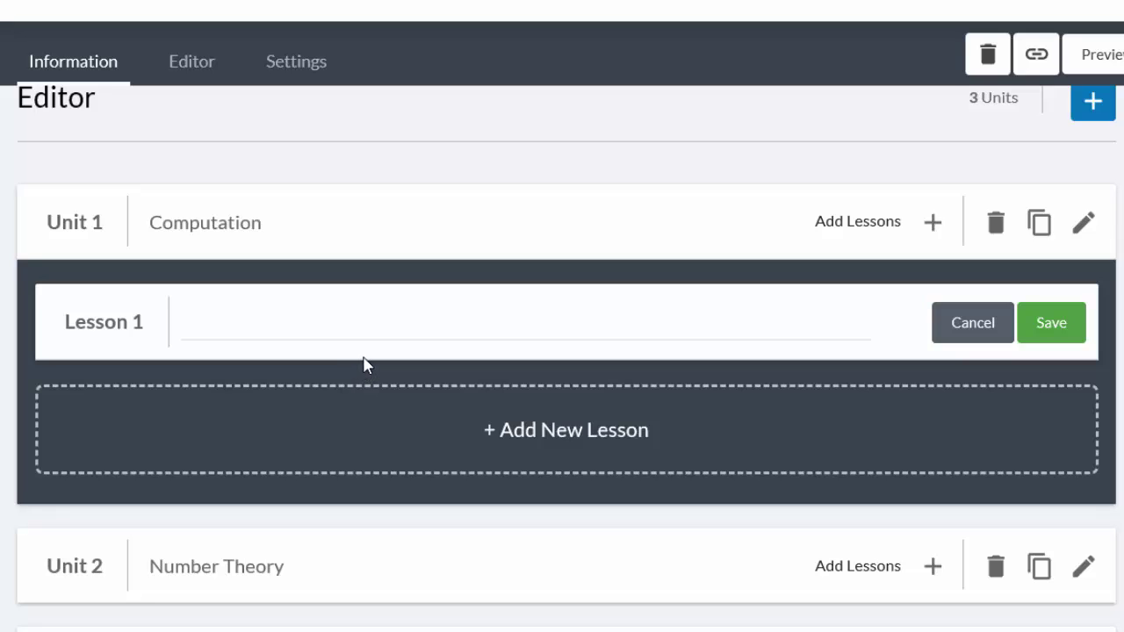
left_click(284, 336)
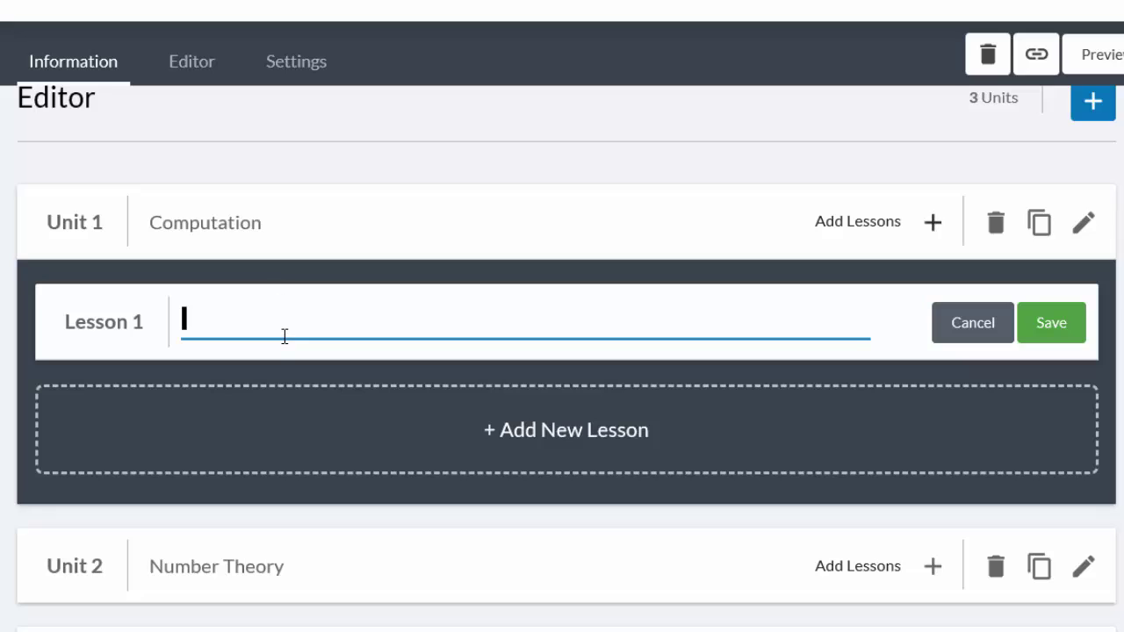
type("Specific ")
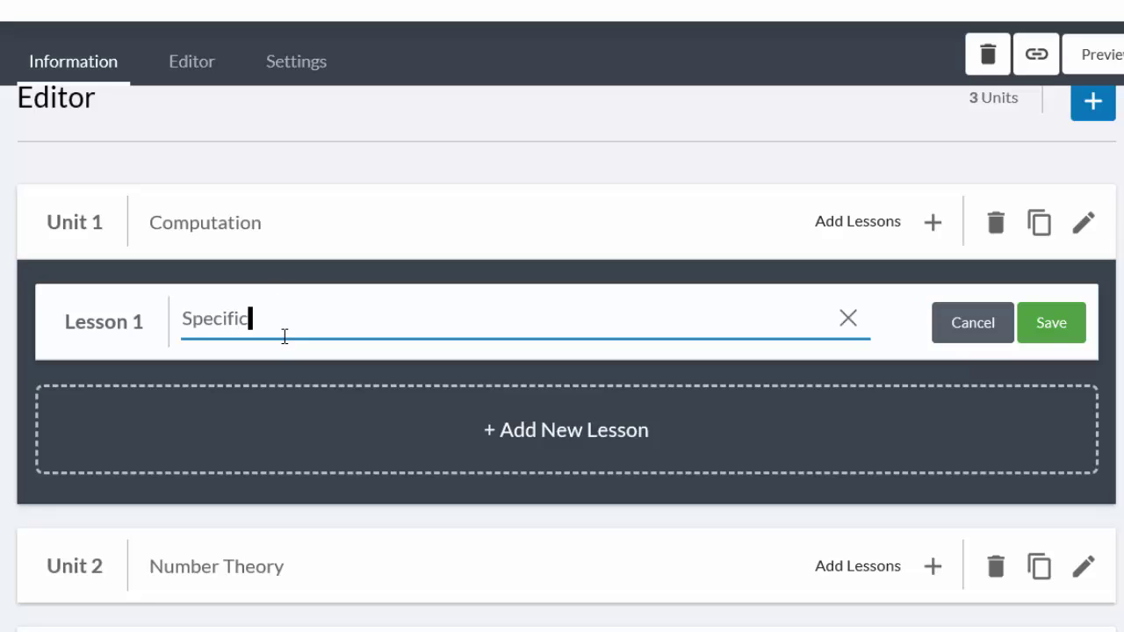
type("Objective 1")
Step: Add another lesson titled "Specific Objective 2" to the Computation unit and save it
left_click(604, 442)
left_click(604, 442)
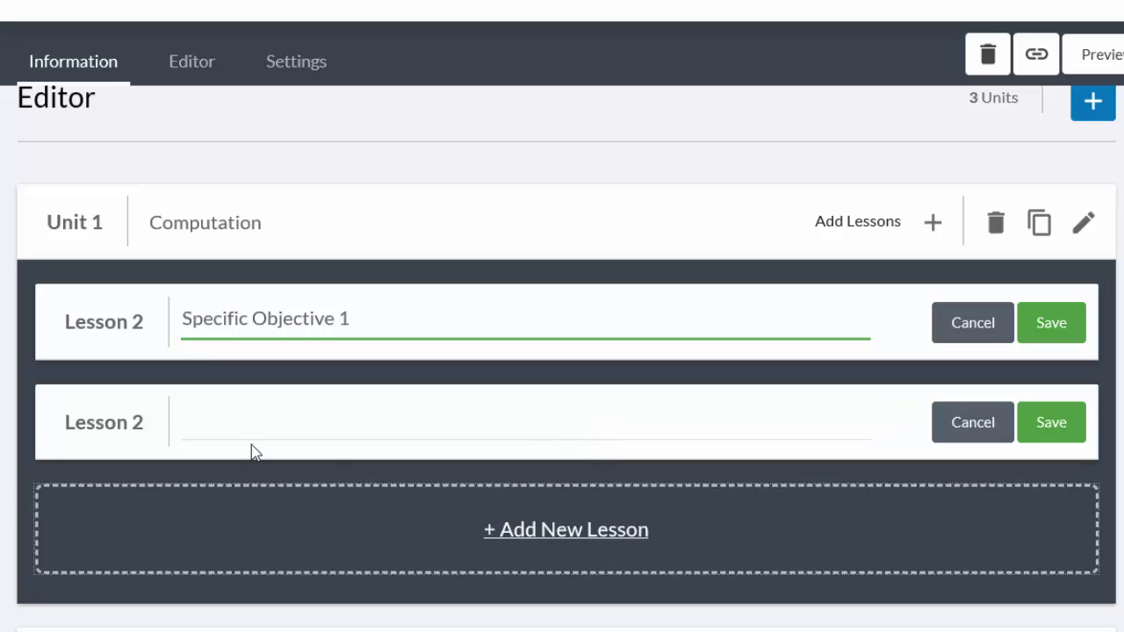
left_click(279, 413)
type("Spe")
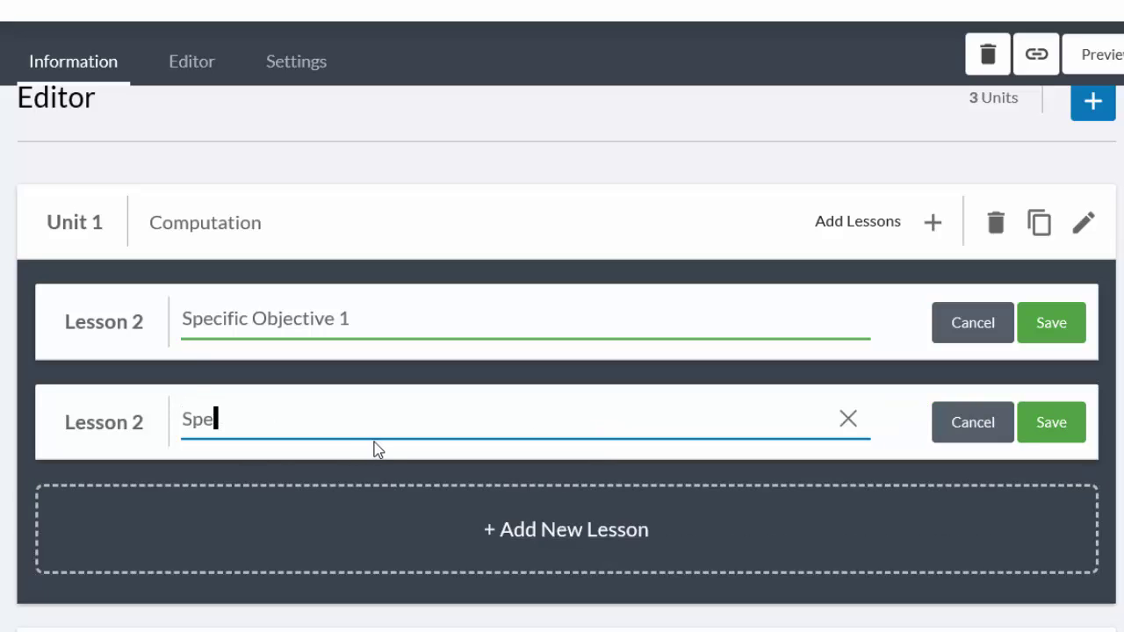
type("cific Obj")
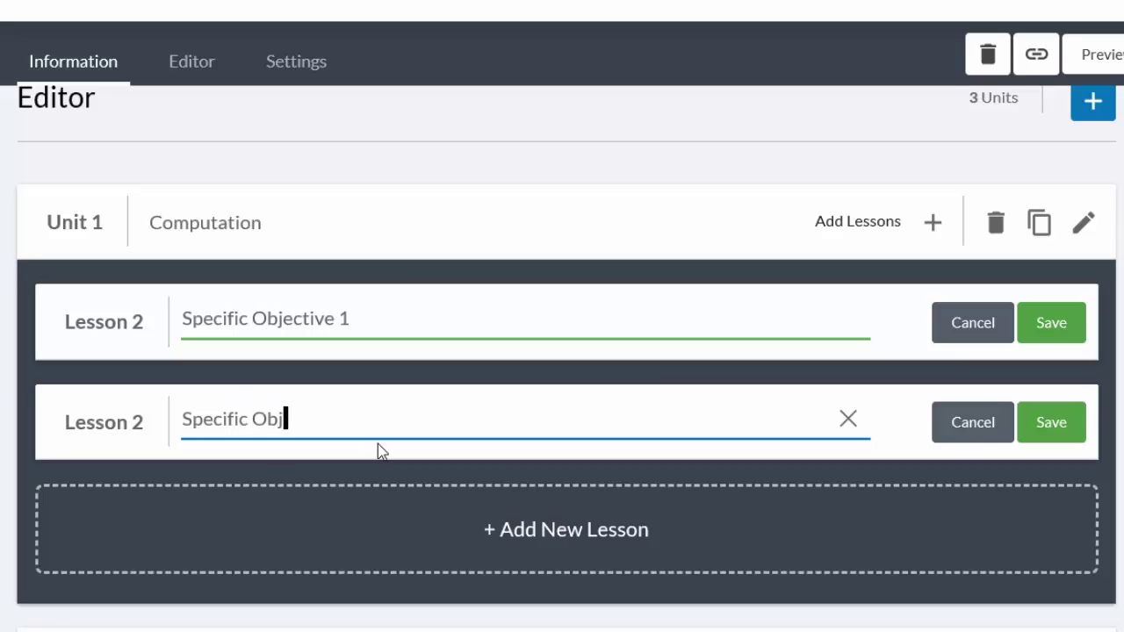
type("ective 2")
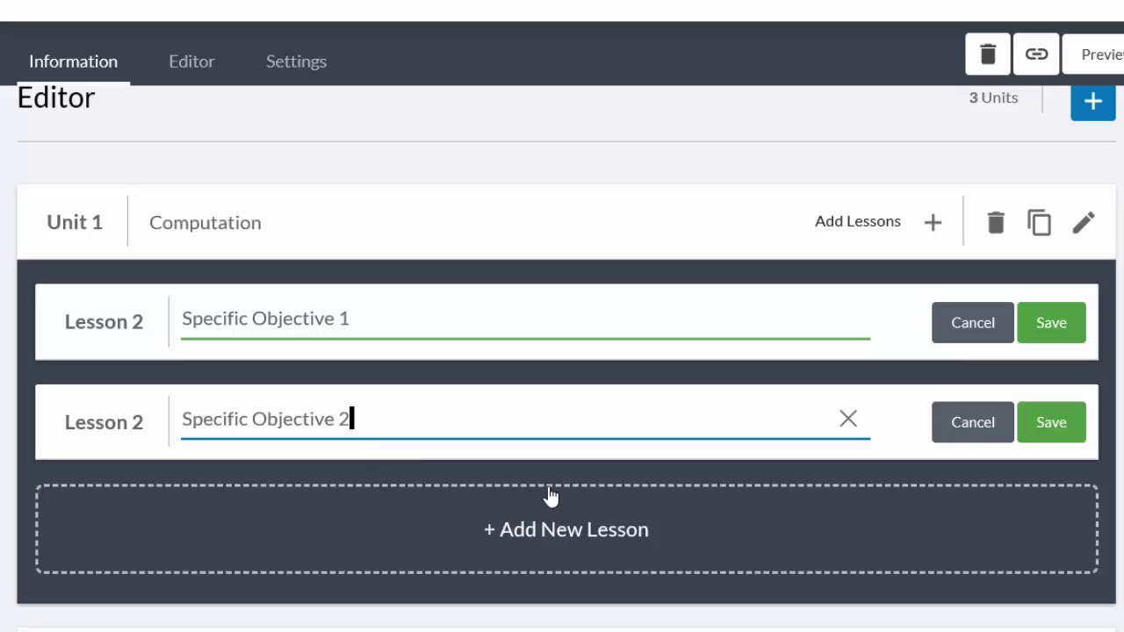
left_click(1044, 425)
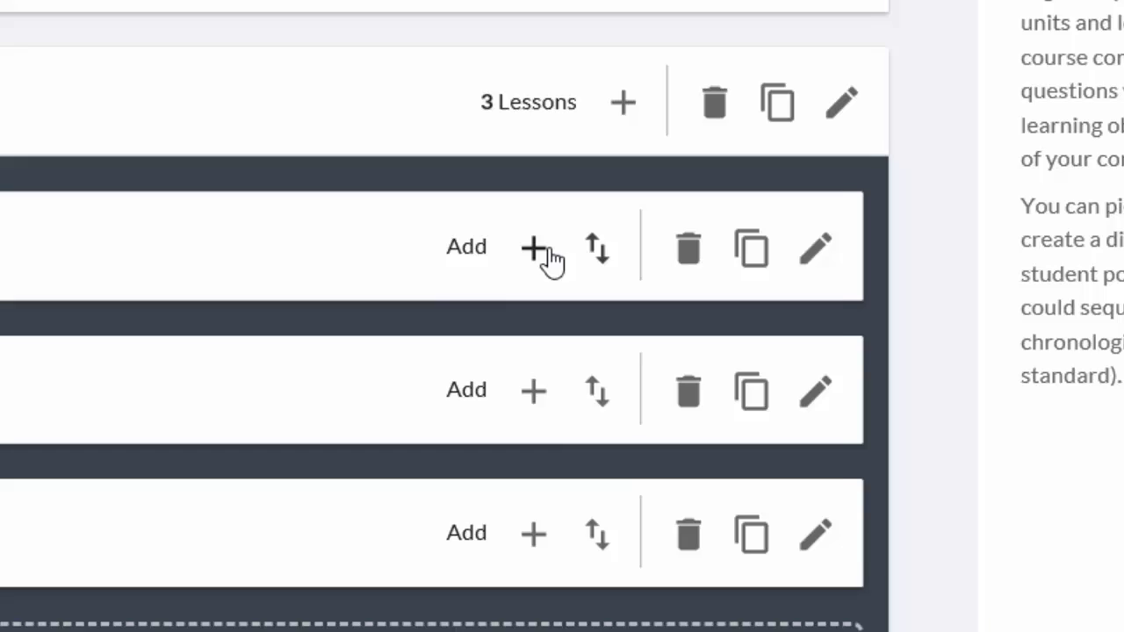
Step: Create a new collection titled "SO: 1" under the Specific Objective 1 lesson of the Consumer Arithmetic unit
left_click(534, 253)
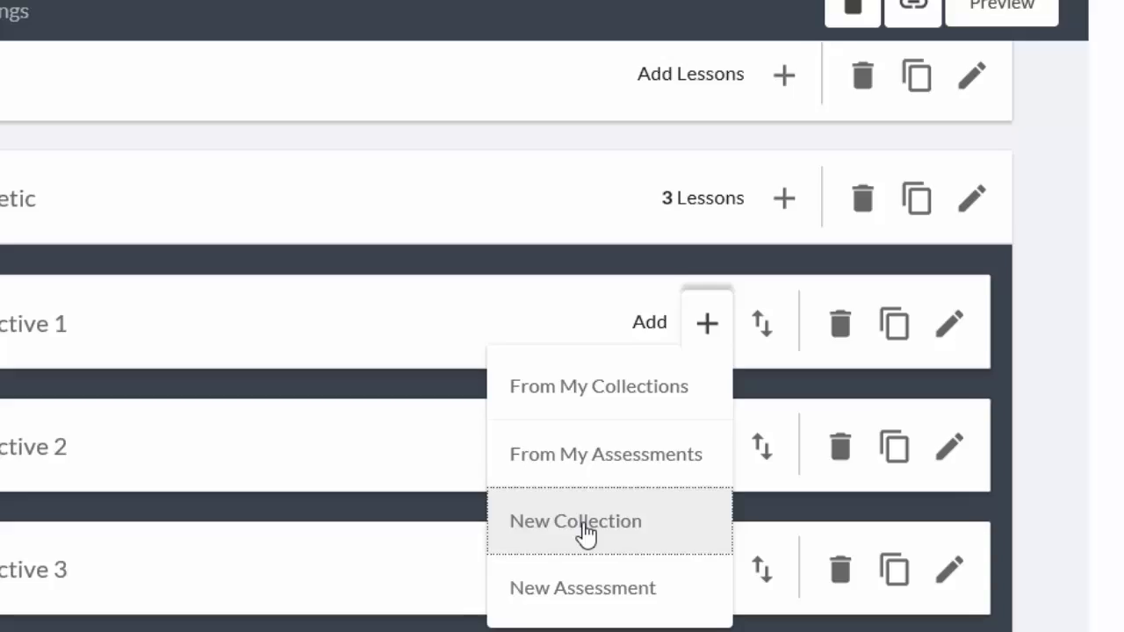
left_click(368, 490)
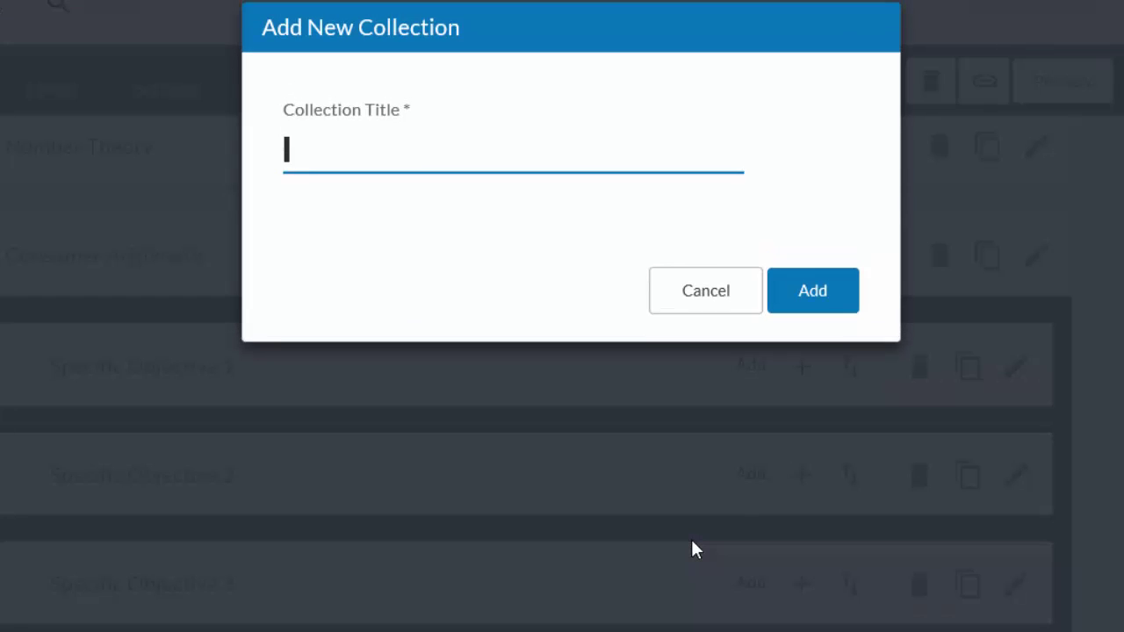
type("SO:")
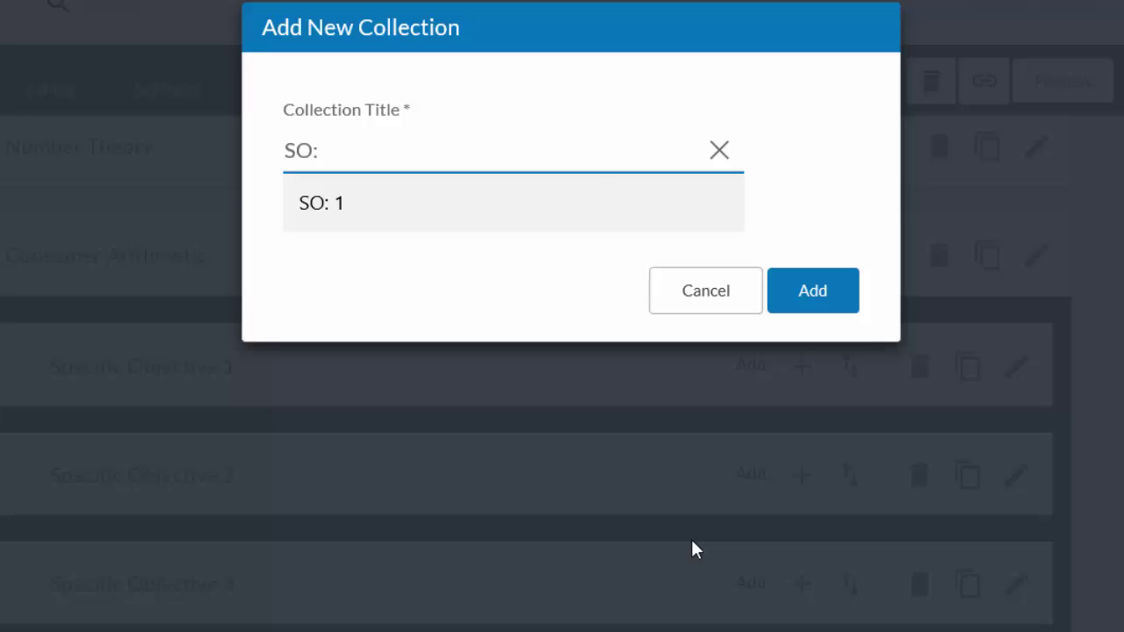
type(" 1")
left_click(816, 289)
left_click(816, 291)
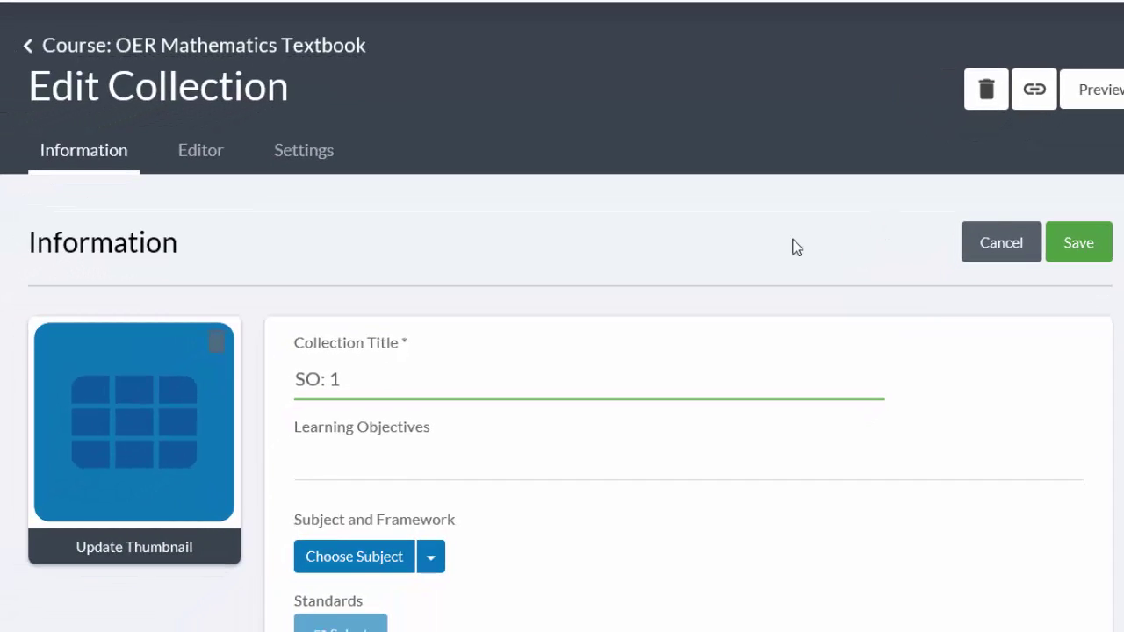
Step: Enter the learning objective "Calculate discount, sales tax, profit or loss;" for the SO: 1 collection and save it
scroll(793, 211, "down", 2)
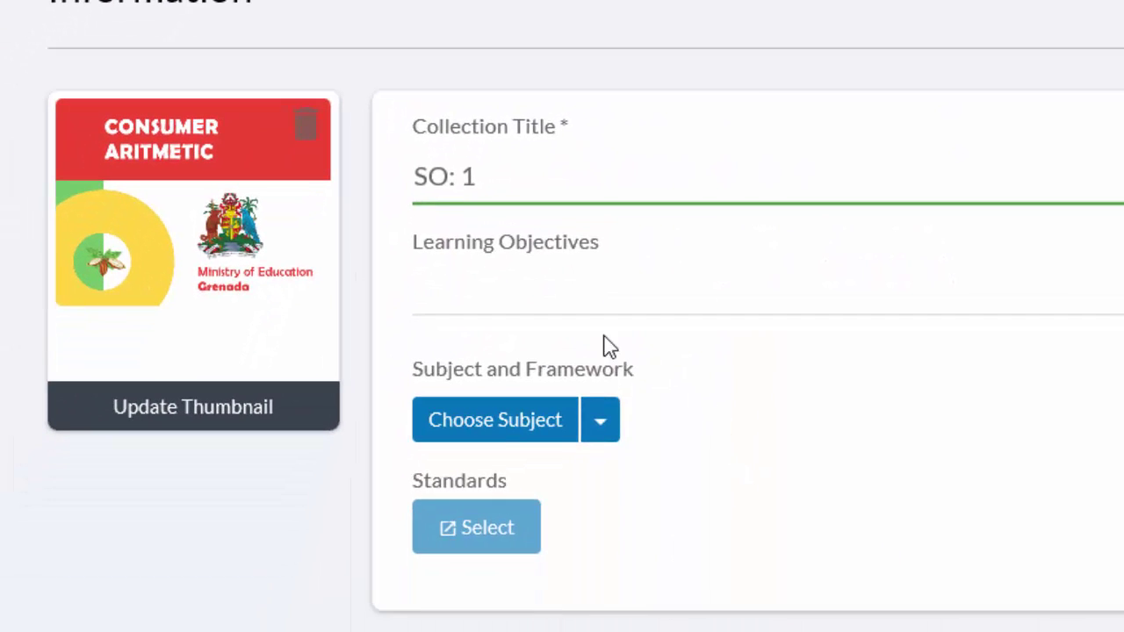
left_click(543, 297)
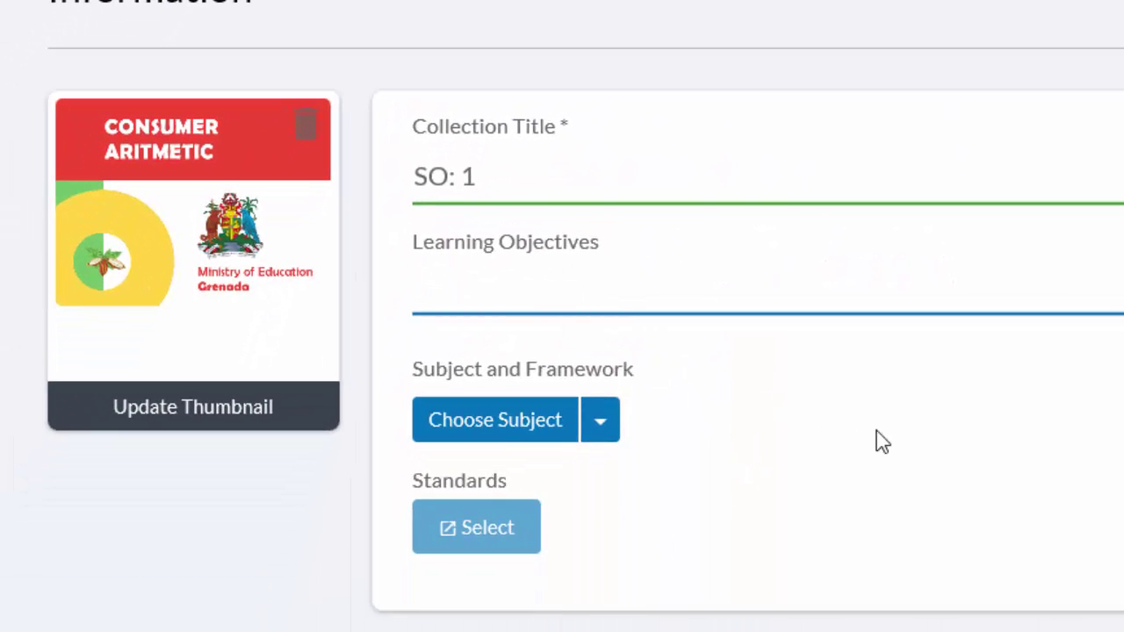
type("calculate discount, sales tax, profit or loss;")
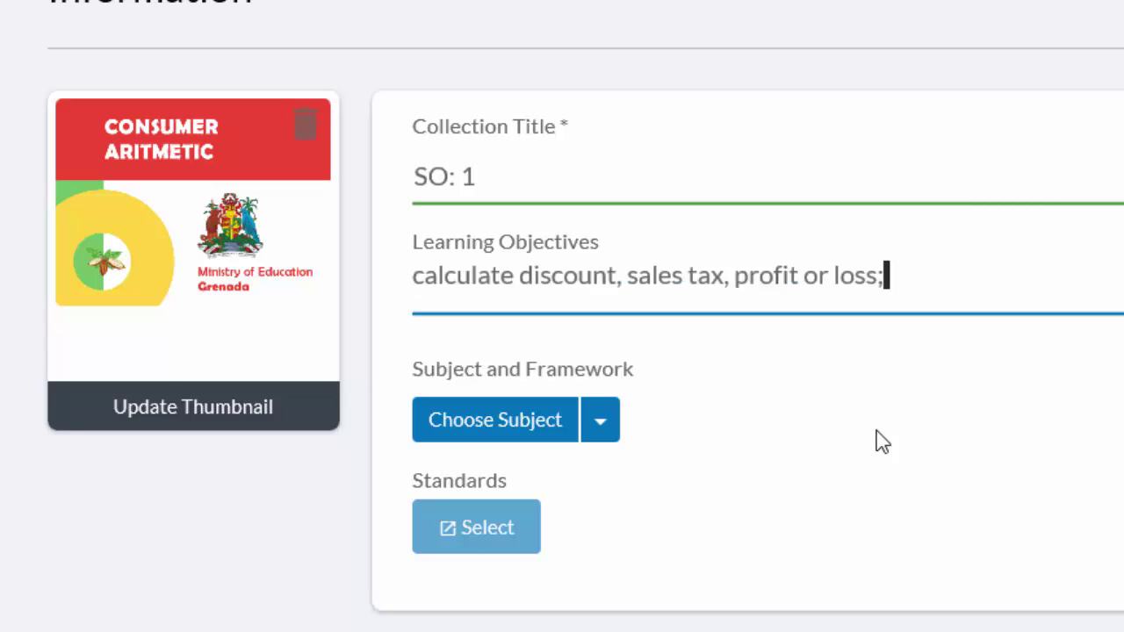
left_click(424, 275)
key("BackSpace")
type("C")
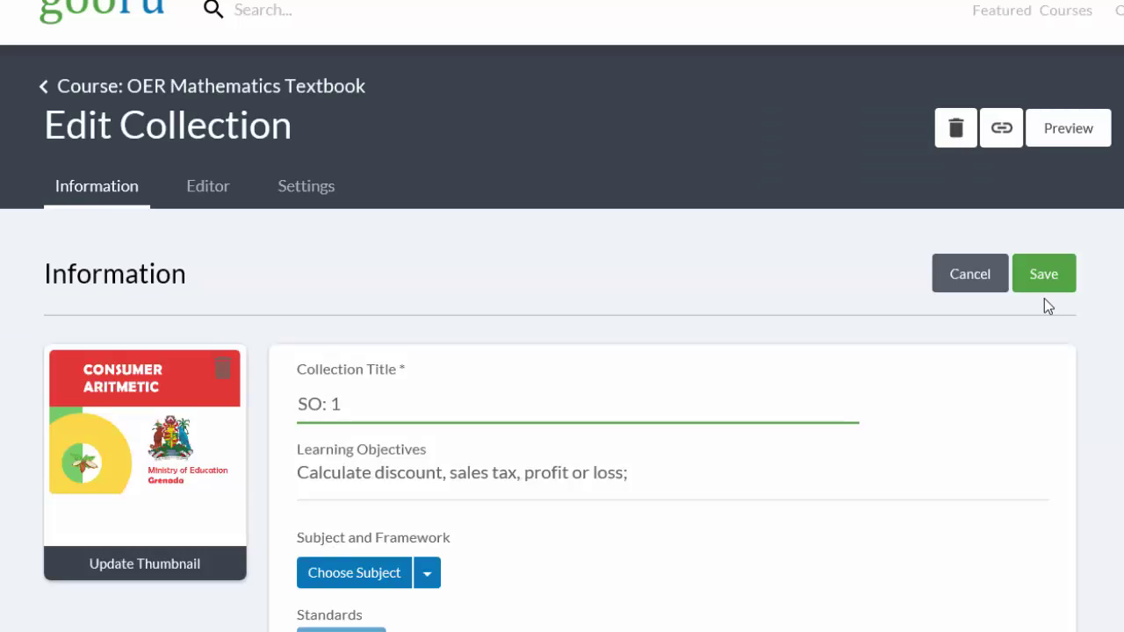
Step: Return to the OER Mathematics Textbook course and expand the Consumer Arithmetic unit to view its Specific Objective 1 lesson
left_click(70, 88)
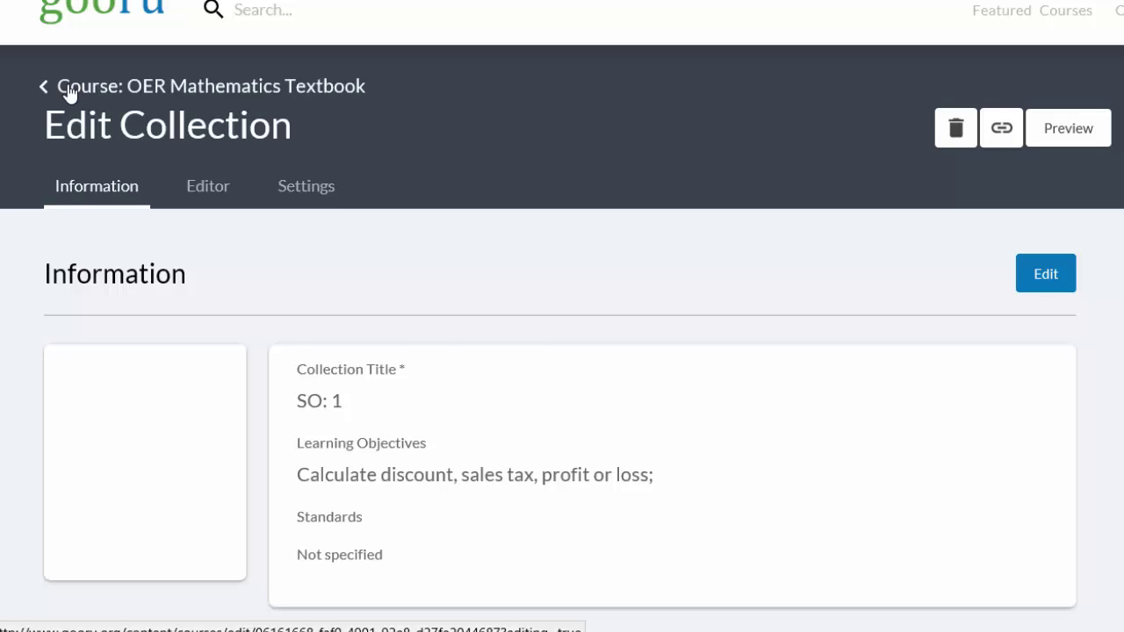
left_click(69, 88)
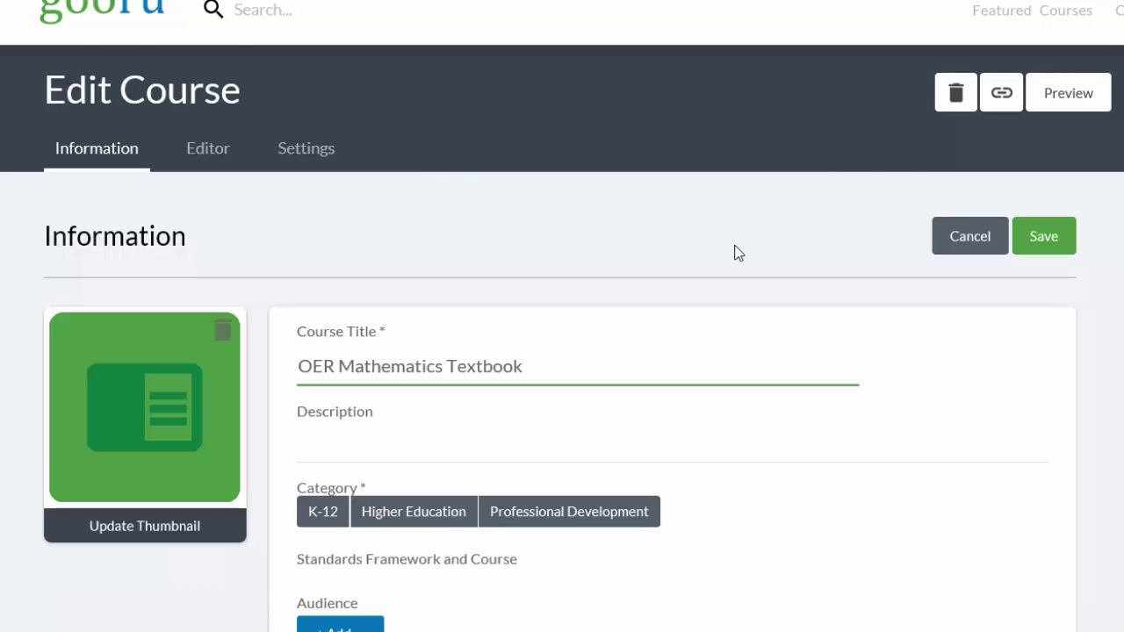
scroll(859, 328, "down", 3)
scroll(858, 329, "down", 5)
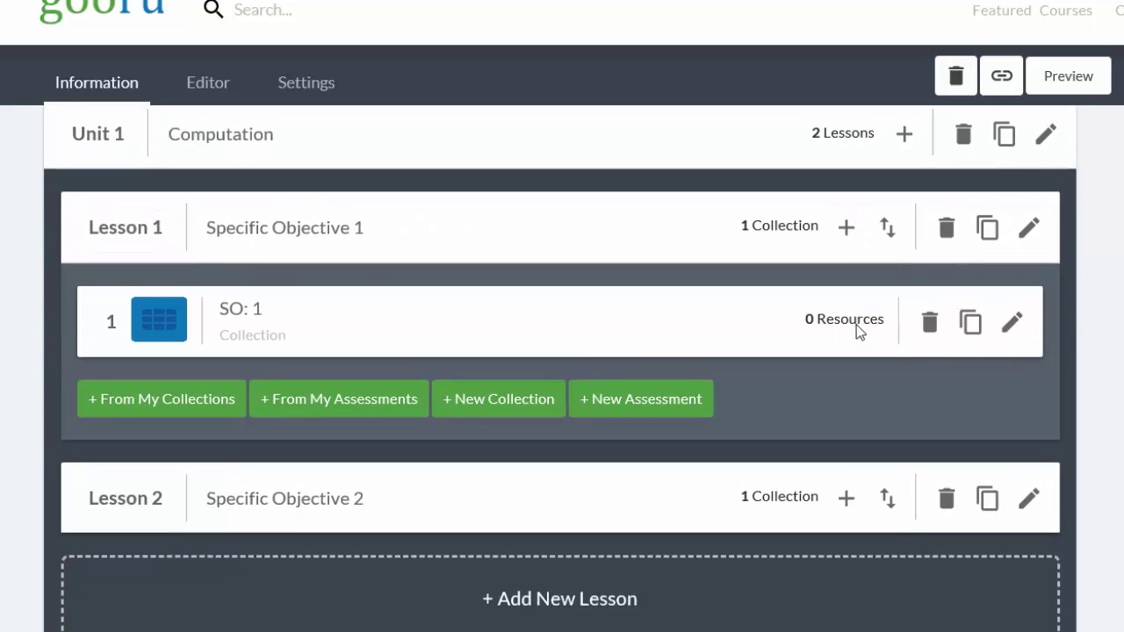
scroll(859, 328, "down", 5)
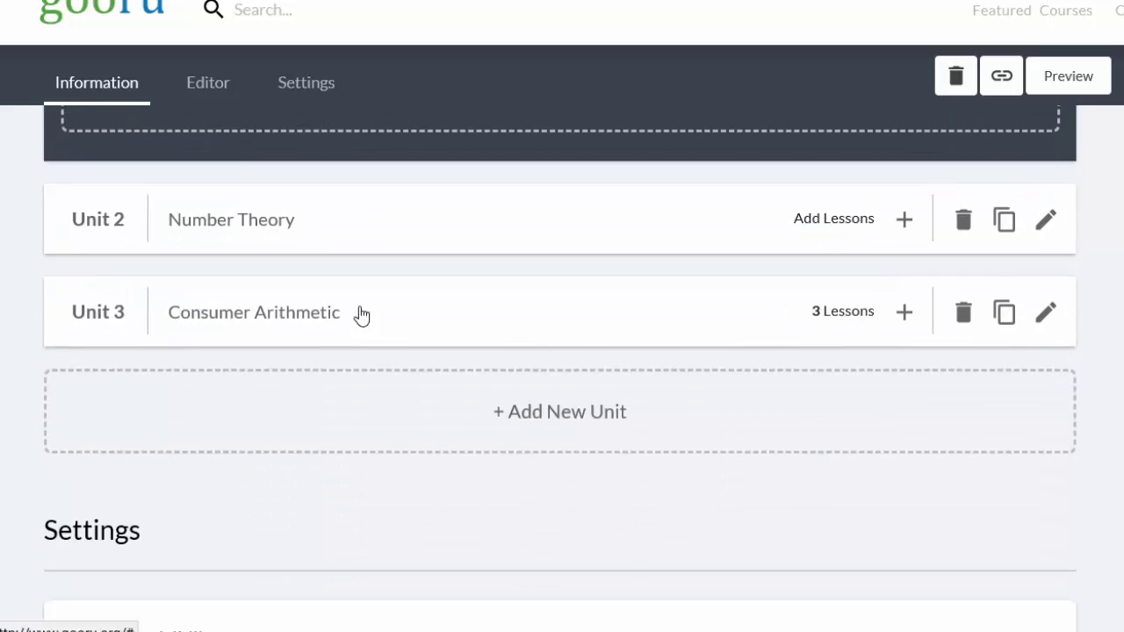
left_click(289, 318)
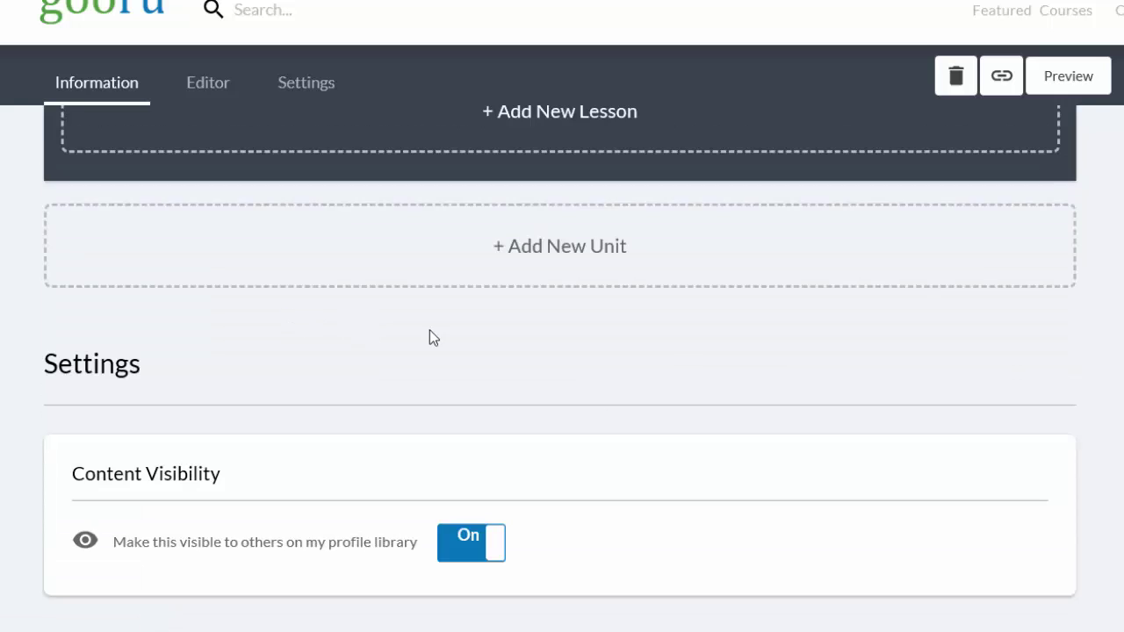
scroll(430, 337, "up", 5)
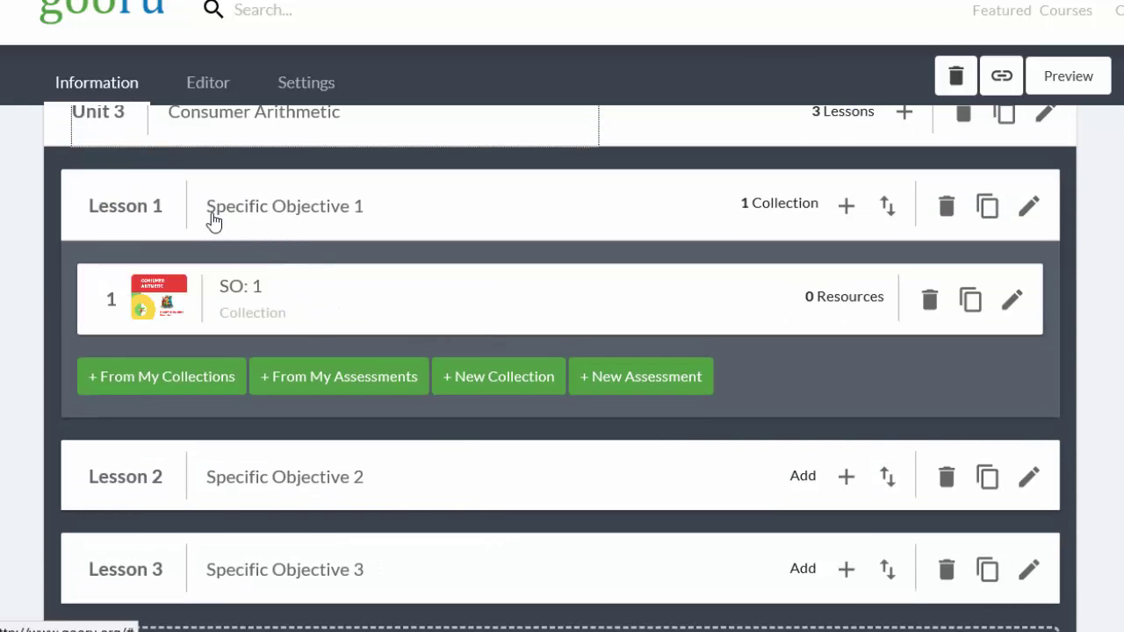